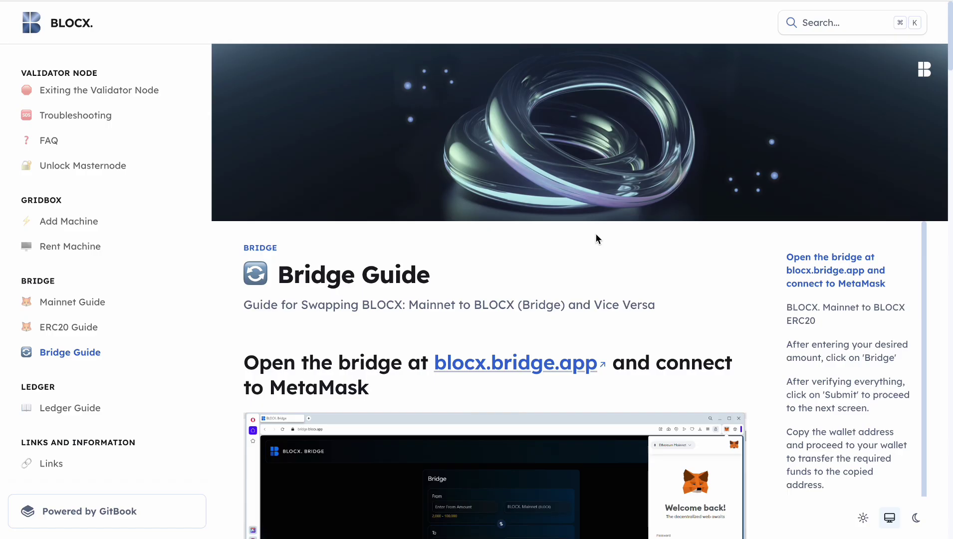
Step: Scroll through the Bridge Guide to the step on opening the bridge and connecting MetaMask
{"action": "scroll", "coordinate": [595, 238], "scroll_direction": "down", "scroll_amount": 1}
{"action": "scroll", "coordinate": [594, 238], "scroll_direction": "up", "scroll_amount": 1}
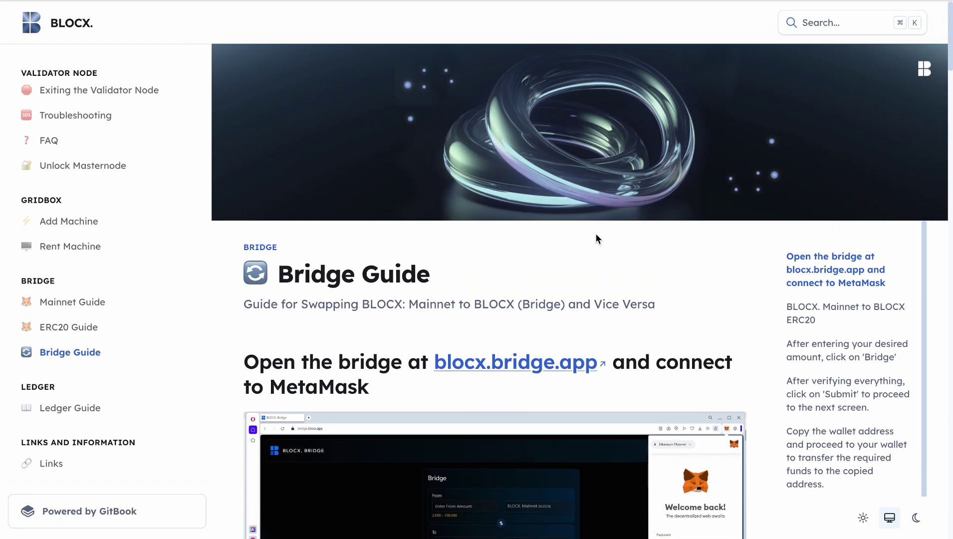
{"action": "scroll", "coordinate": [594, 232], "scroll_direction": "down", "scroll_amount": 1}
{"action": "scroll", "coordinate": [595, 233], "scroll_direction": "down", "scroll_amount": 1}
{"action": "scroll", "coordinate": [595, 232], "scroll_direction": "down", "scroll_amount": 1}
{"action": "scroll", "coordinate": [594, 233], "scroll_direction": "down", "scroll_amount": 1}
{"action": "scroll", "coordinate": [596, 234], "scroll_direction": "down", "scroll_amount": 1}
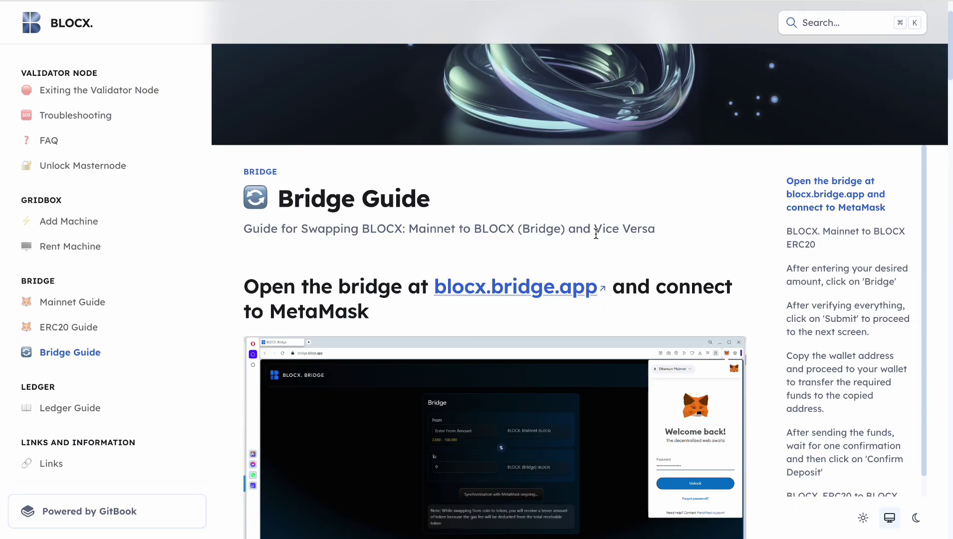
{"action": "scroll", "coordinate": [596, 234], "scroll_direction": "down", "scroll_amount": 2}
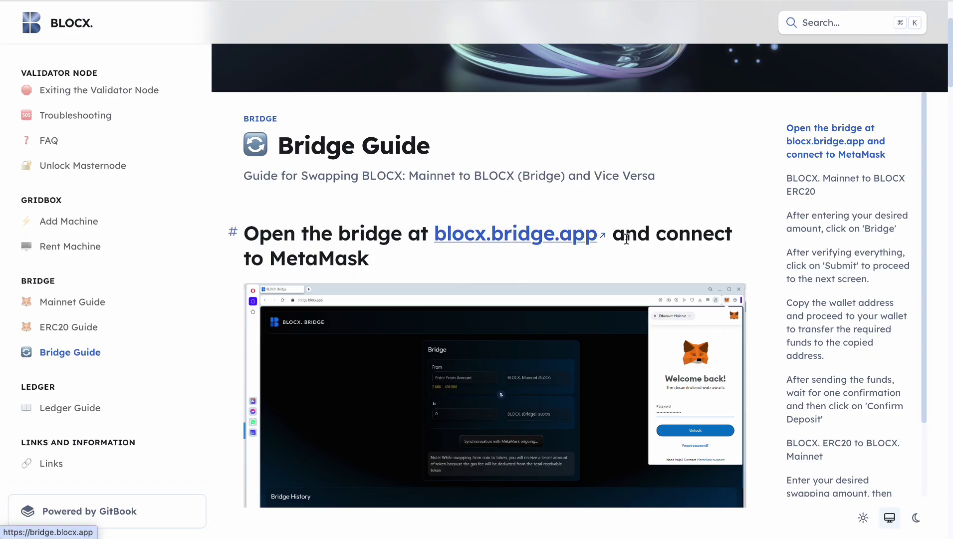
Step: Enlarge the bridge screenshot for a closer look, then close it
{"action": "scroll", "coordinate": [498, 279], "scroll_direction": "down", "scroll_amount": 1}
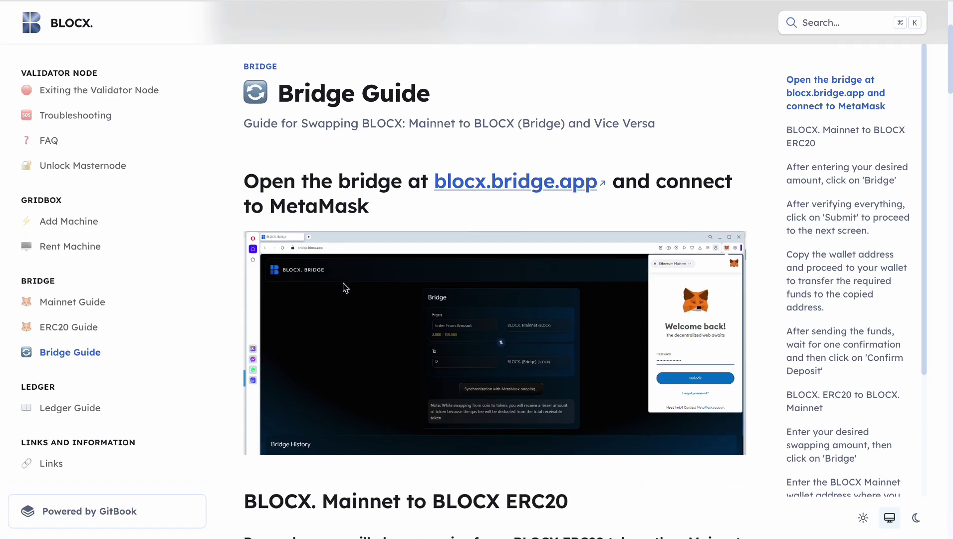
{"action": "left_click", "coordinate": [445, 308]}
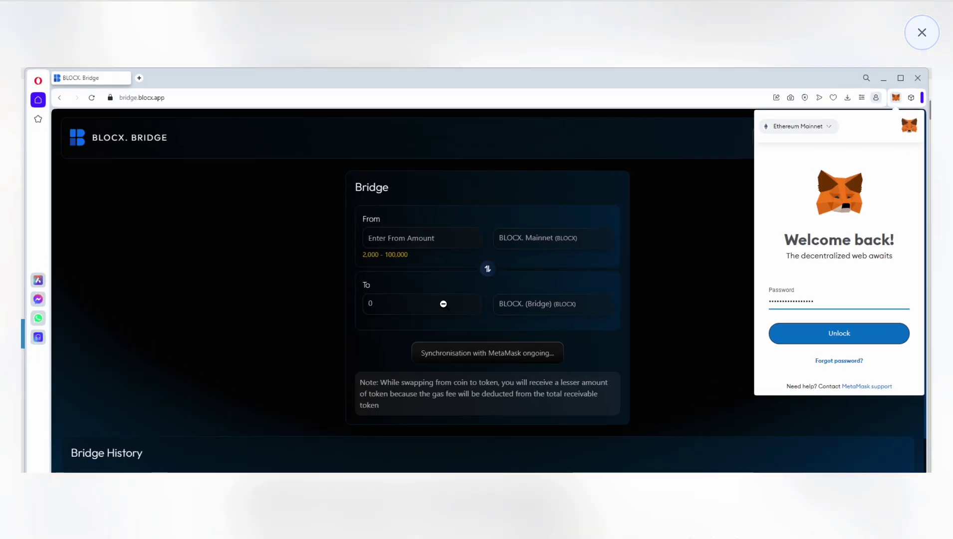
{"action": "left_click", "coordinate": [595, 285]}
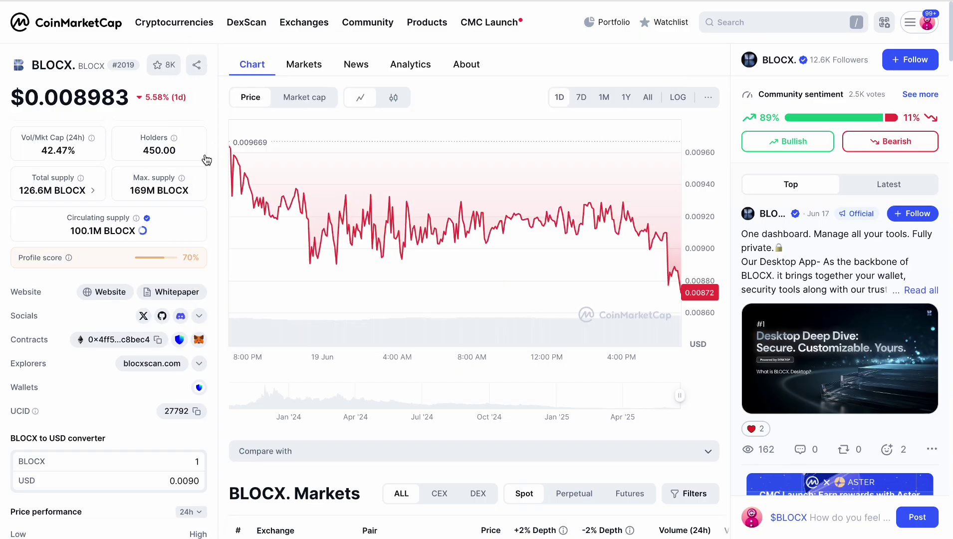
Step: Add the BLOCX token to MetaMask from its CoinMarketCap contract entry, confirming Add token
{"action": "scroll", "coordinate": [168, 333], "scroll_direction": "up", "scroll_amount": 2}
{"action": "scroll", "coordinate": [133, 409], "scroll_direction": "up", "scroll_amount": 1}
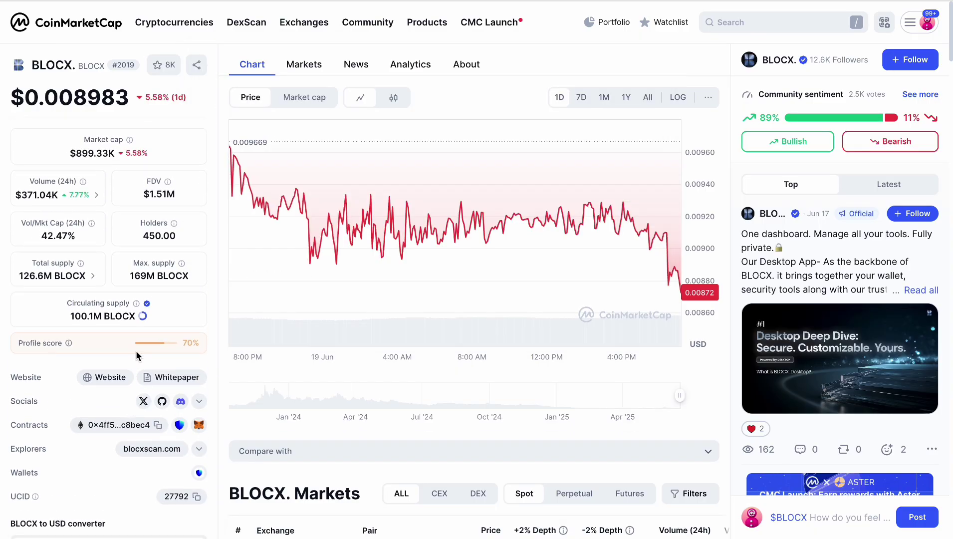
{"action": "scroll", "coordinate": [132, 409], "scroll_direction": "down", "scroll_amount": 3}
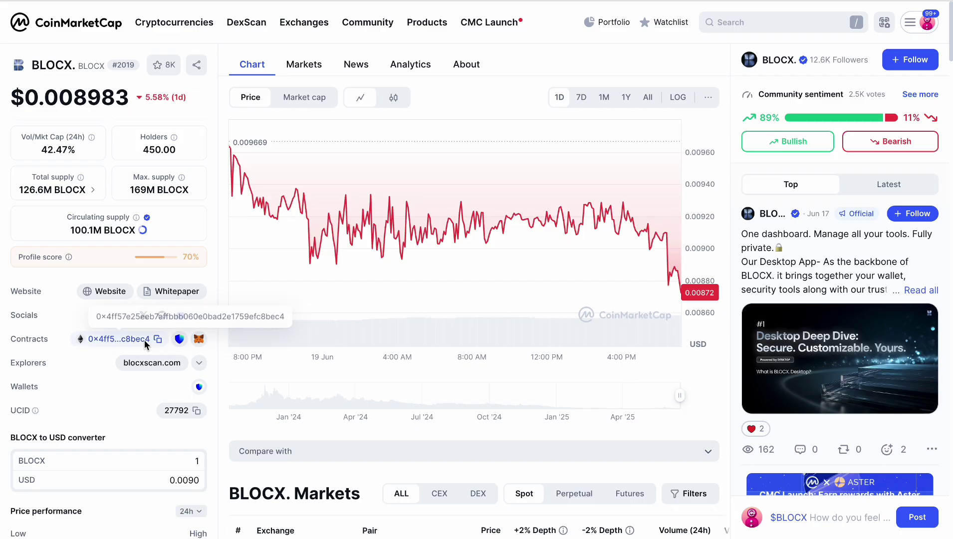
{"action": "left_click", "coordinate": [199, 339]}
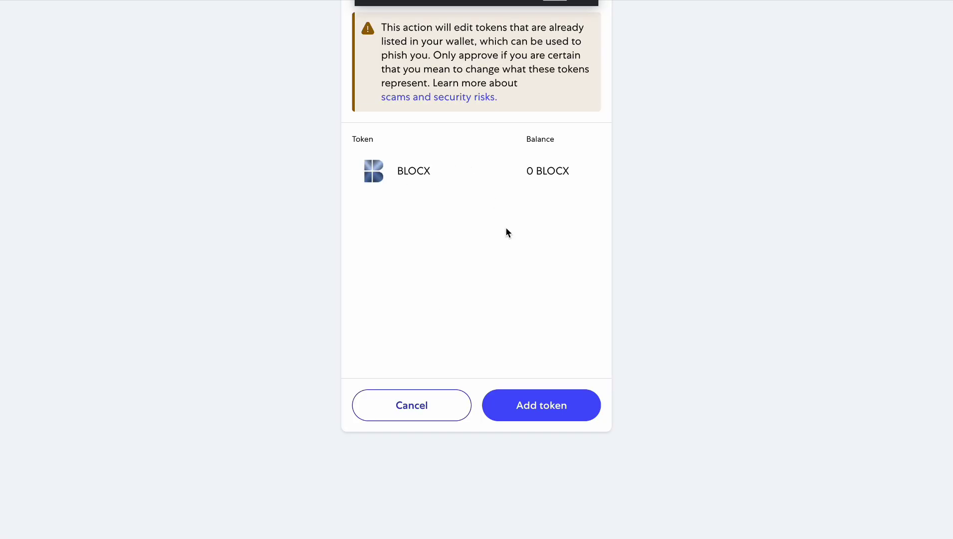
{"action": "left_click", "coordinate": [543, 405]}
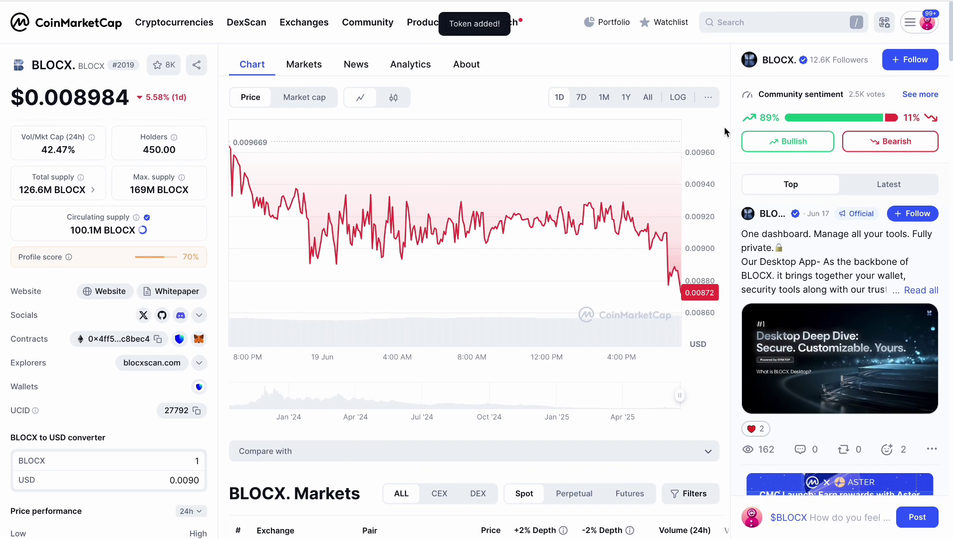
Step: Open MetaMask from the Extensions list and view the BLOCX token's details
{"action": "left_click", "coordinate": [883, 1]}
{"action": "scroll", "coordinate": [790, 159], "scroll_direction": "down", "scroll_amount": 3}
{"action": "scroll", "coordinate": [791, 155], "scroll_direction": "down", "scroll_amount": 3}
{"action": "left_click", "coordinate": [743, 270]}
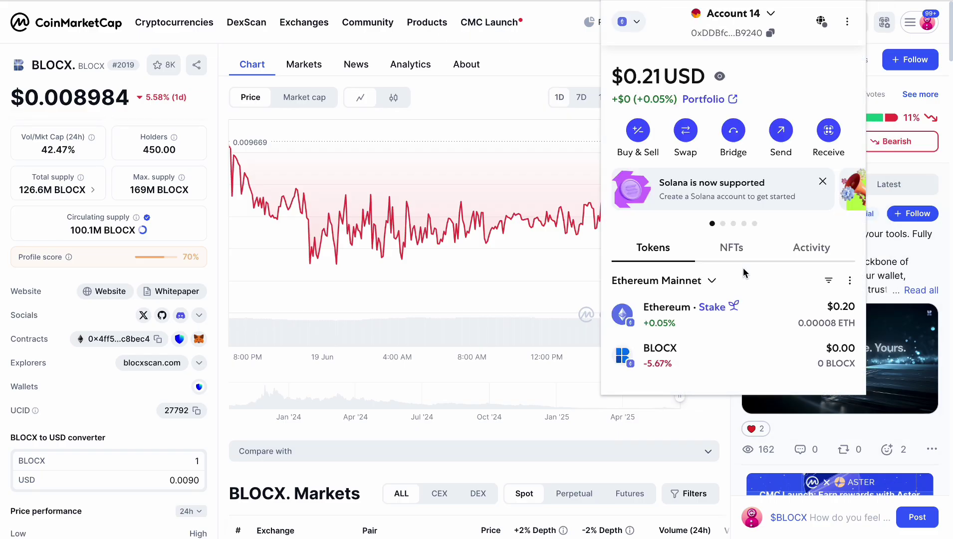
{"action": "left_click", "coordinate": [684, 354]}
Step: Copy the MetaMask account address, then go to the blocx.tech website
{"action": "scroll", "coordinate": [692, 325], "scroll_direction": "down", "scroll_amount": 2}
{"action": "scroll", "coordinate": [758, 241], "scroll_direction": "down", "scroll_amount": 5}
{"action": "scroll", "coordinate": [766, 247], "scroll_direction": "up", "scroll_amount": 7}
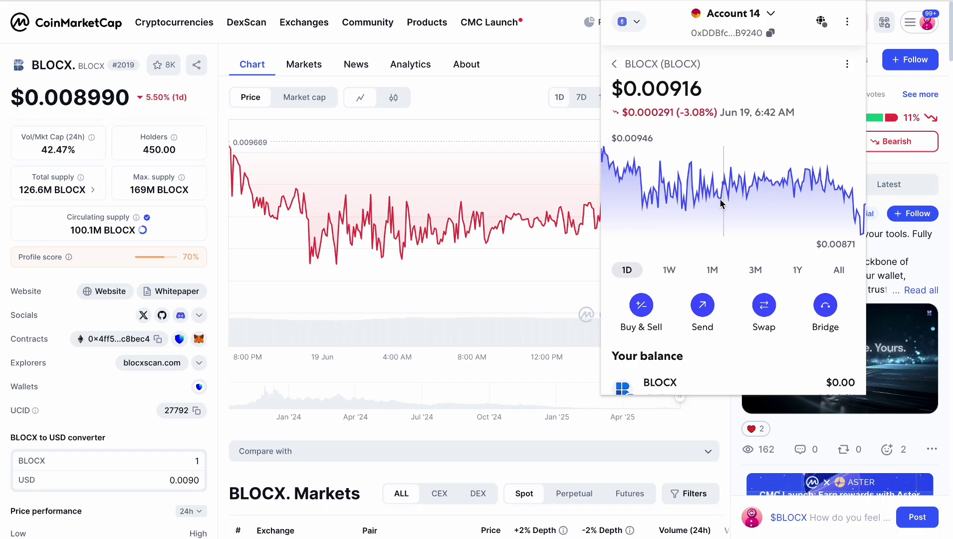
{"action": "left_click", "coordinate": [769, 33]}
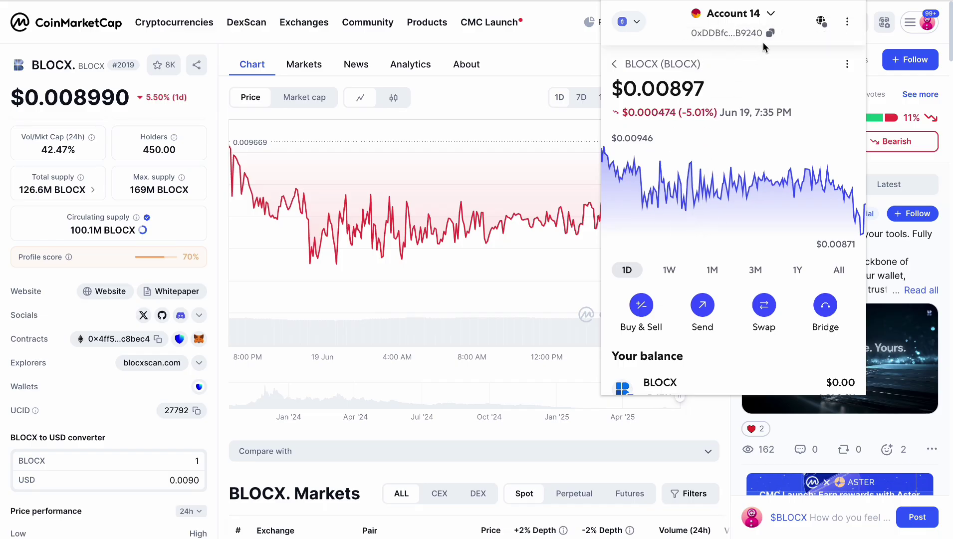
{"action": "left_click", "coordinate": [769, 34]}
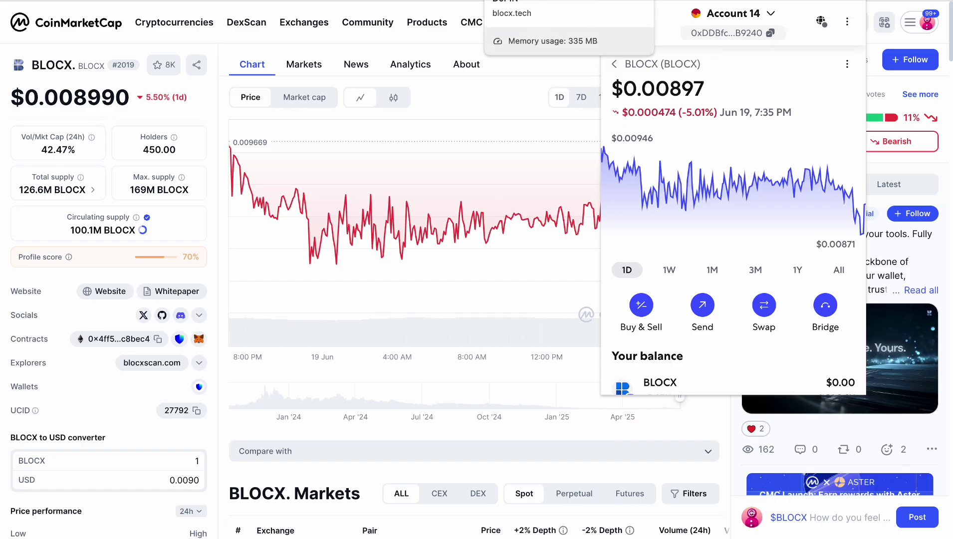
{"action": "left_click", "coordinate": [478, 1]}
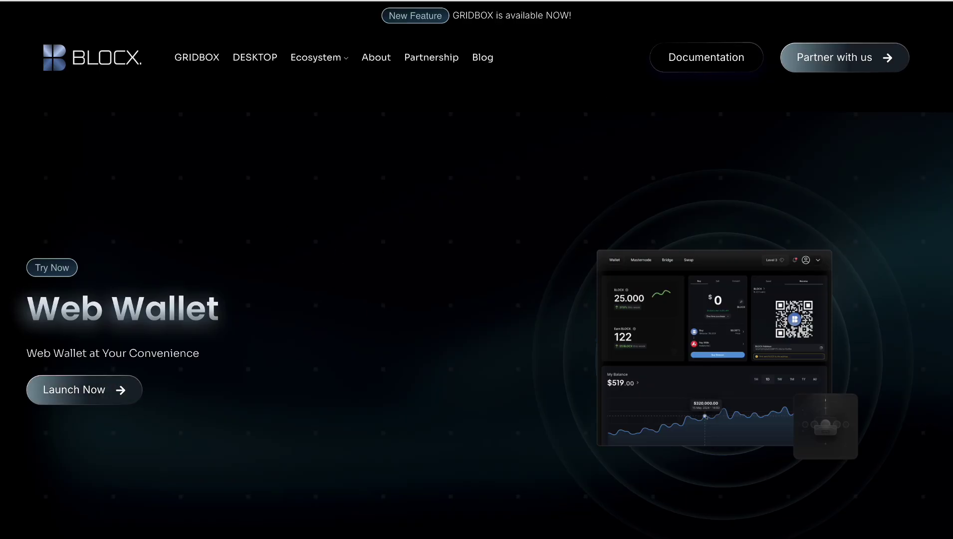
Step: Switch to the BLOCX Wallet tab with the Send Coin (BLOCX. EVM) dashboard
{"action": "left_click", "coordinate": [599, 1]}
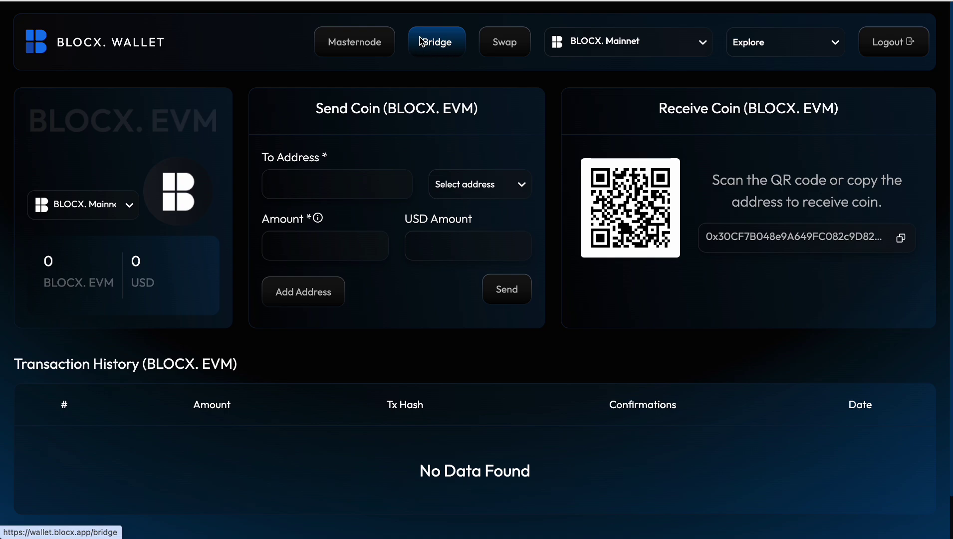
Step: Open the wallet's Bridge page and choose BLOCX. (Bridge) as the source network
{"action": "left_click", "coordinate": [439, 47]}
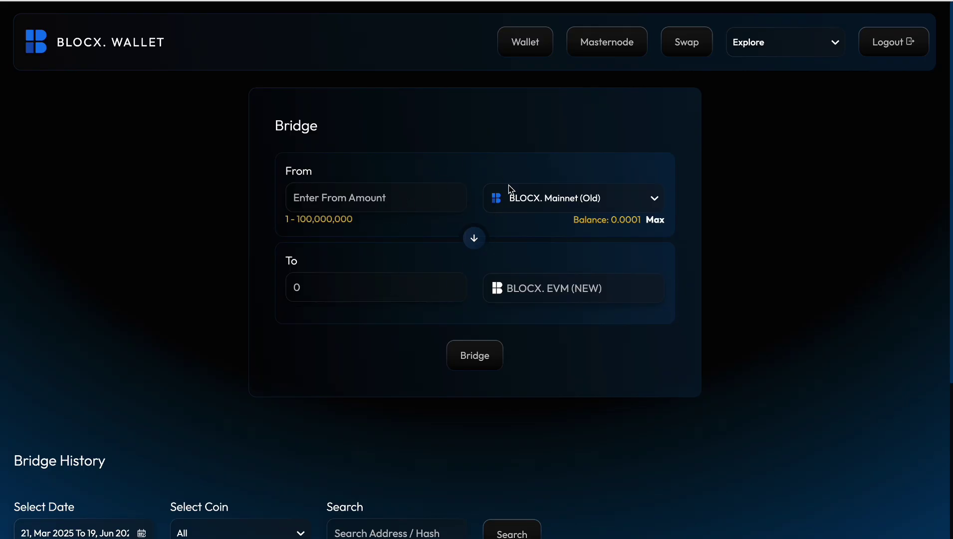
{"action": "scroll", "coordinate": [390, 311], "scroll_direction": "down", "scroll_amount": 1}
{"action": "scroll", "coordinate": [389, 311], "scroll_direction": "up", "scroll_amount": 1}
{"action": "left_click", "coordinate": [369, 195]}
{"action": "left_click", "coordinate": [536, 207]}
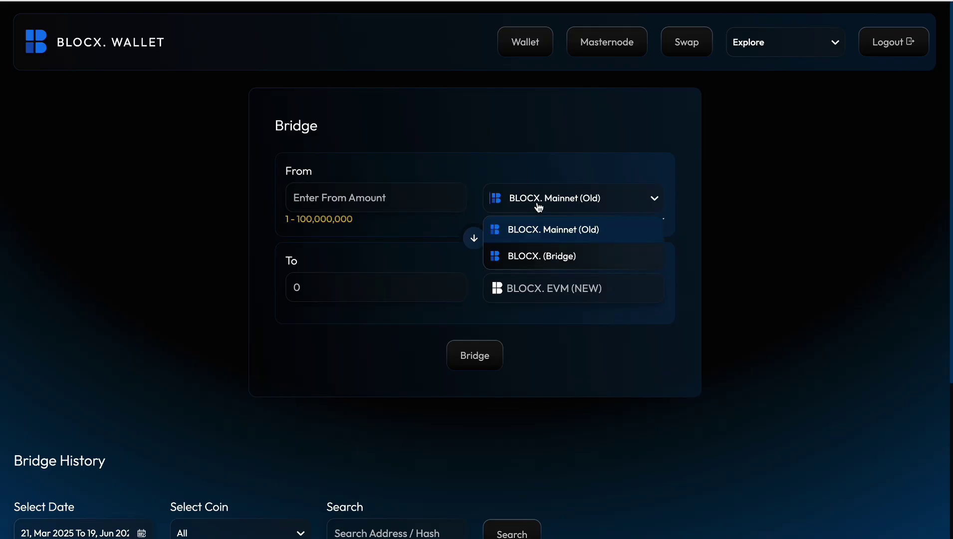
{"action": "left_click", "coordinate": [539, 260]}
Step: Enter 1000 as the amount to bridge and submit the bridge request
{"action": "left_click", "coordinate": [383, 198]}
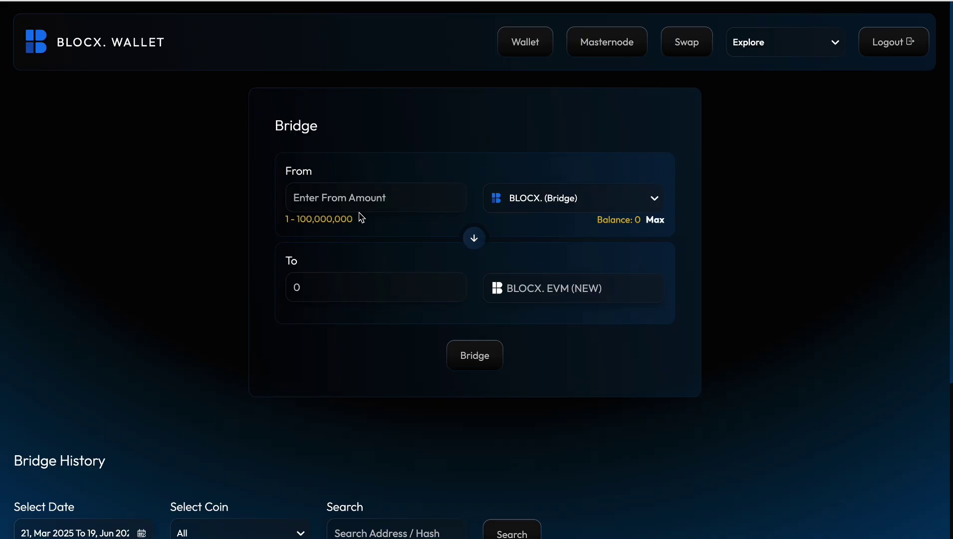
{"action": "scroll", "coordinate": [361, 218], "scroll_direction": "down", "scroll_amount": 1}
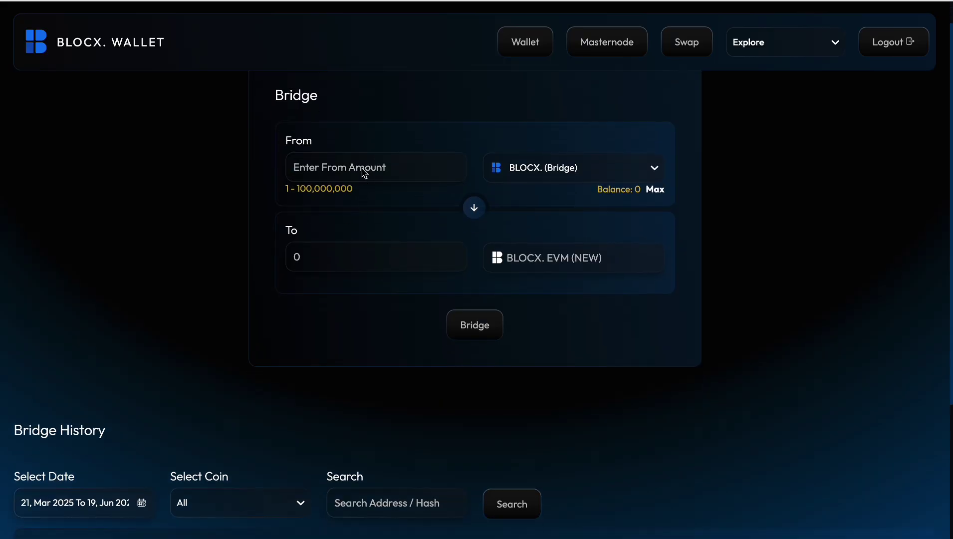
{"action": "type", "text": "1000"}
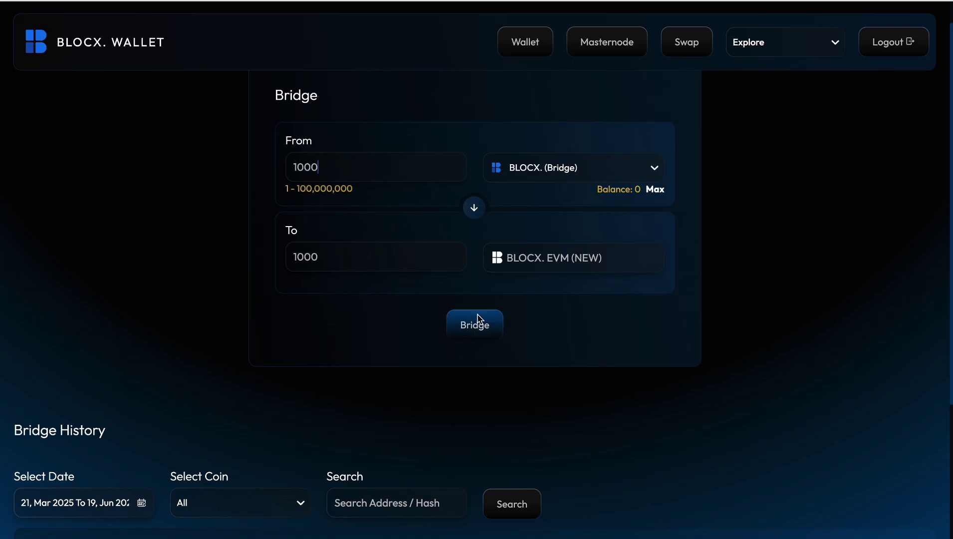
{"action": "scroll", "coordinate": [479, 324], "scroll_direction": "down", "scroll_amount": 1}
{"action": "scroll", "coordinate": [476, 345], "scroll_direction": "down", "scroll_amount": 1}
{"action": "left_click", "coordinate": [487, 232]}
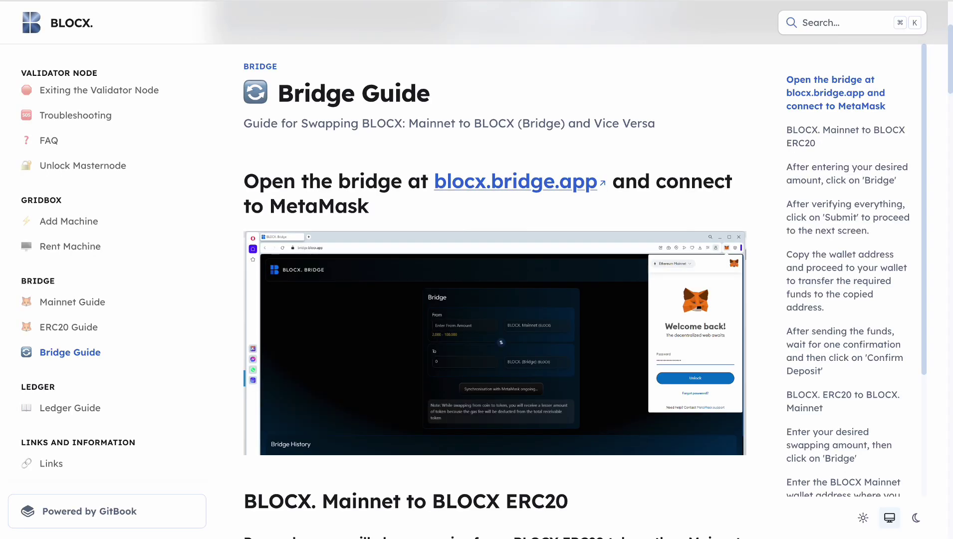
Step: Leave the bridge request at the Verify PIN prompt and return to the Bridge Guide docs
{"action": "scroll", "coordinate": [434, 269], "scroll_direction": "down", "scroll_amount": 7}
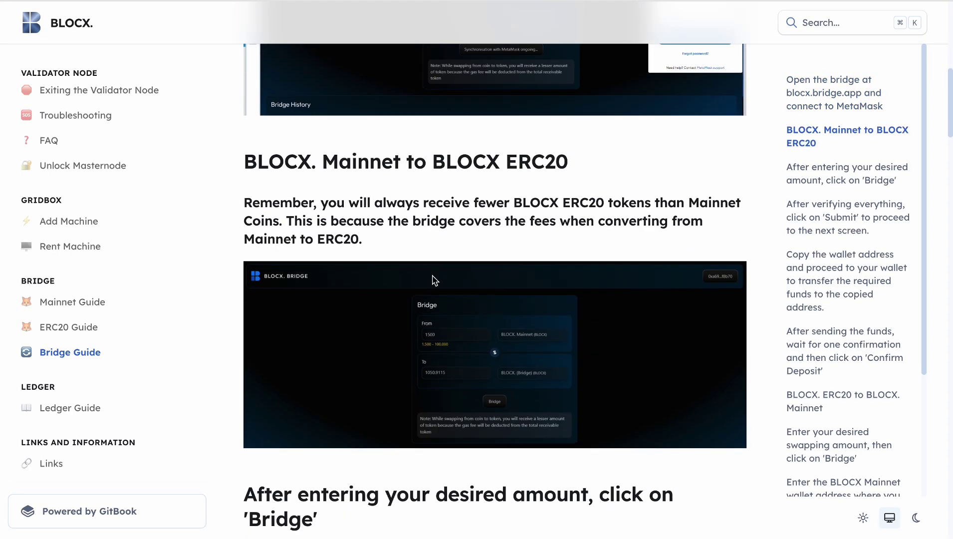
Step: Enlarge and close the Mainnet-to-ERC20 bridge, Withdrawal Address and Deposit coin screenshots
{"action": "left_click", "coordinate": [404, 353]}
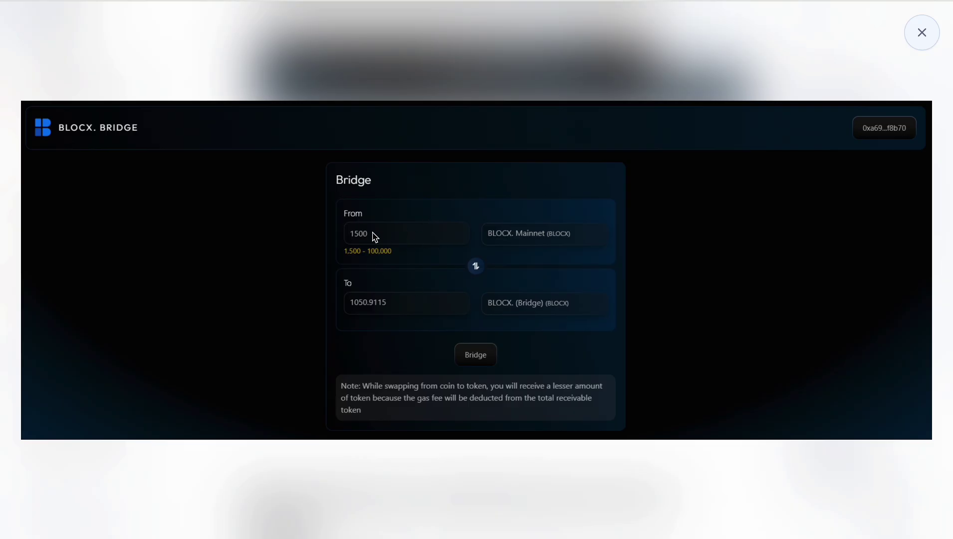
{"action": "left_click", "coordinate": [427, 230]}
{"action": "scroll", "coordinate": [421, 222], "scroll_direction": "down", "scroll_amount": 9}
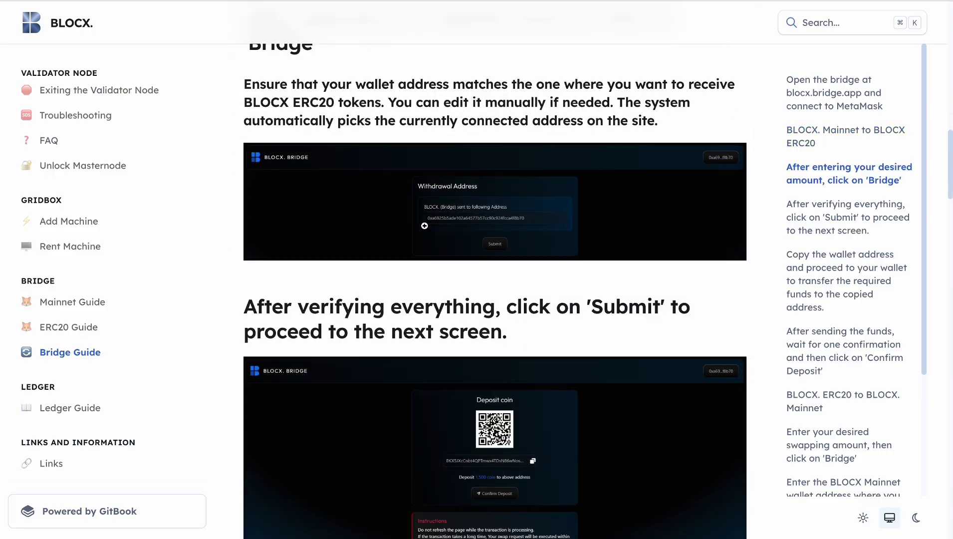
{"action": "left_click", "coordinate": [444, 221]}
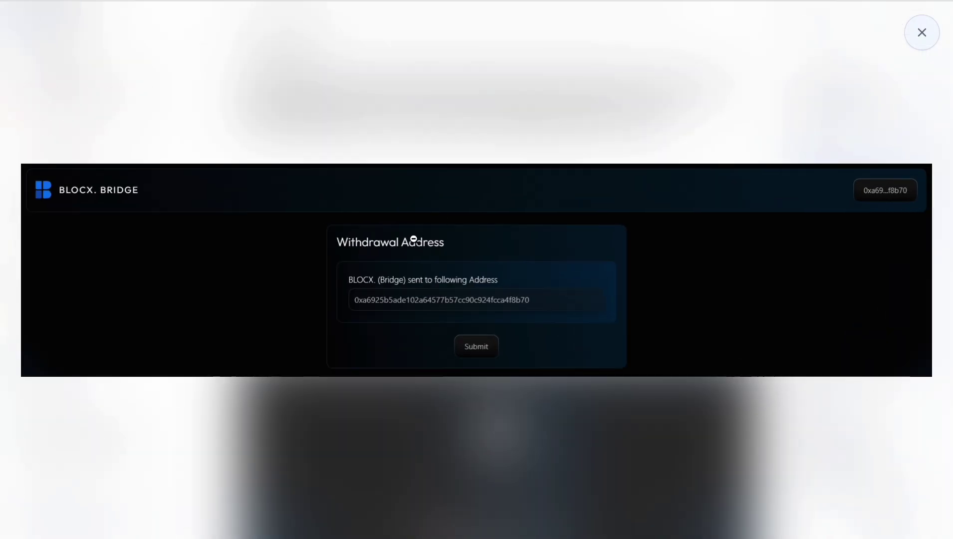
{"action": "left_click", "coordinate": [472, 358]}
{"action": "scroll", "coordinate": [473, 357], "scroll_direction": "down", "scroll_amount": 4}
{"action": "scroll", "coordinate": [514, 265], "scroll_direction": "up", "scroll_amount": 1}
{"action": "left_click", "coordinate": [535, 244]}
{"action": "left_click", "coordinate": [424, 279]}
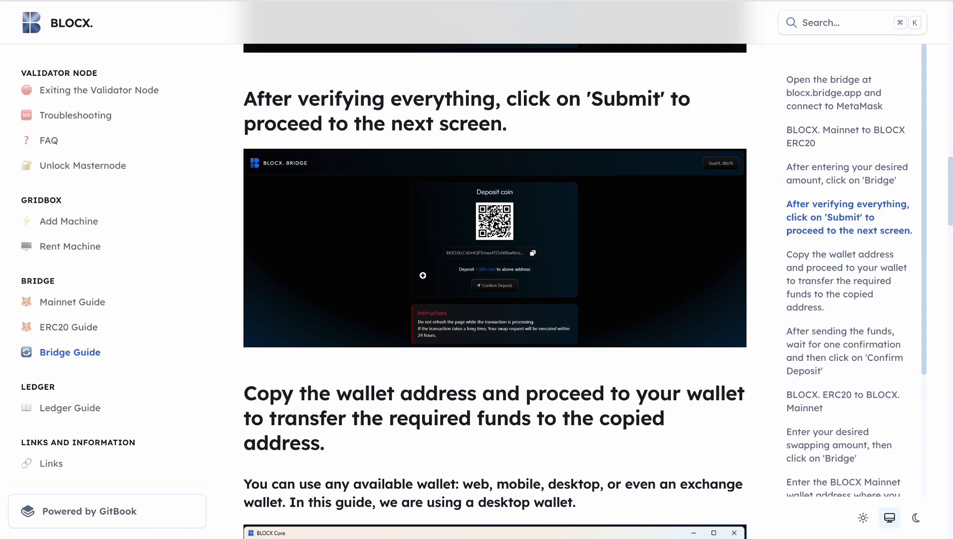
Step: Enlarge the Deposit coin screenshot again, then close it
{"action": "left_click", "coordinate": [424, 276]}
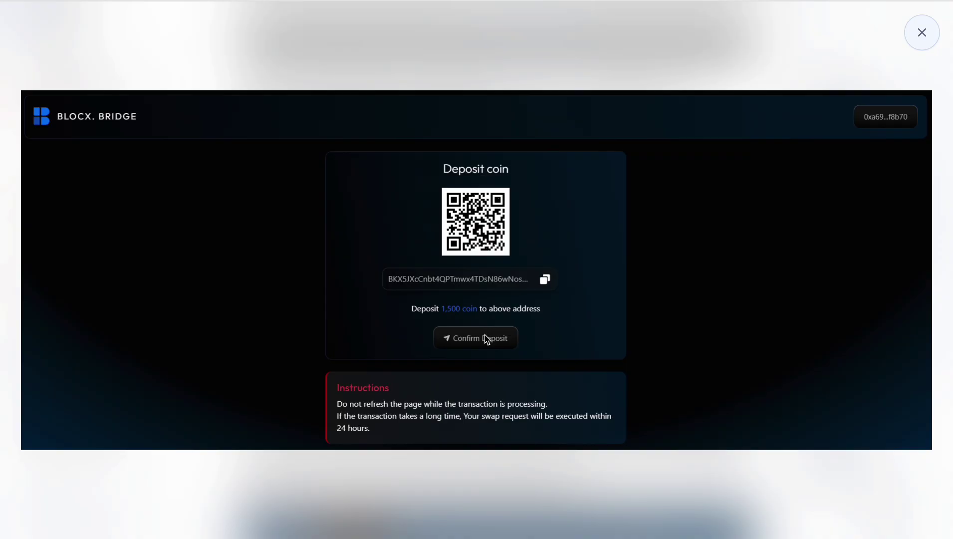
{"action": "right_click", "coordinate": [486, 339]}
{"action": "left_click", "coordinate": [484, 334]}
{"action": "left_click", "coordinate": [462, 287]}
Step: View the bridge success screenshot, then scroll to the ERC20-to-Mainnet section
{"action": "scroll", "coordinate": [461, 287], "scroll_direction": "down", "scroll_amount": 15}
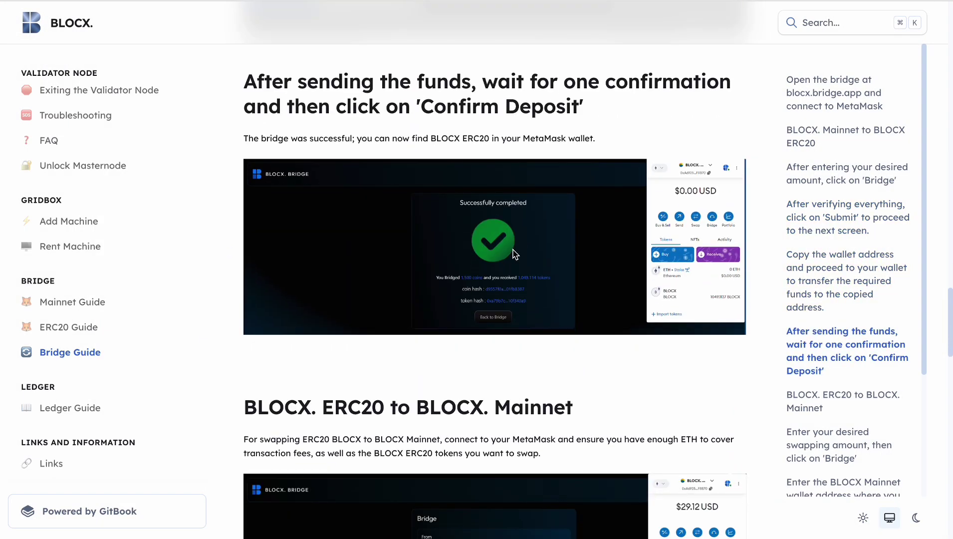
{"action": "left_click", "coordinate": [516, 254]}
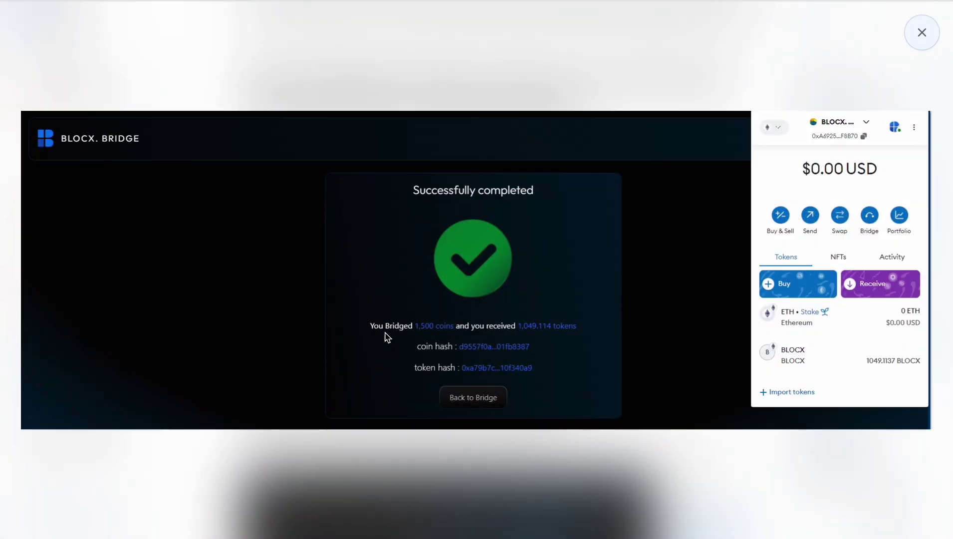
{"action": "left_click", "coordinate": [690, 285]}
{"action": "scroll", "coordinate": [581, 334], "scroll_direction": "down", "scroll_amount": 5}
{"action": "scroll", "coordinate": [583, 336], "scroll_direction": "down", "scroll_amount": 6}
Step: Open MetaMask from the Extensions list to see BLOCX listed alongside Ethereum
{"action": "scroll", "coordinate": [583, 335], "scroll_direction": "down", "scroll_amount": 4}
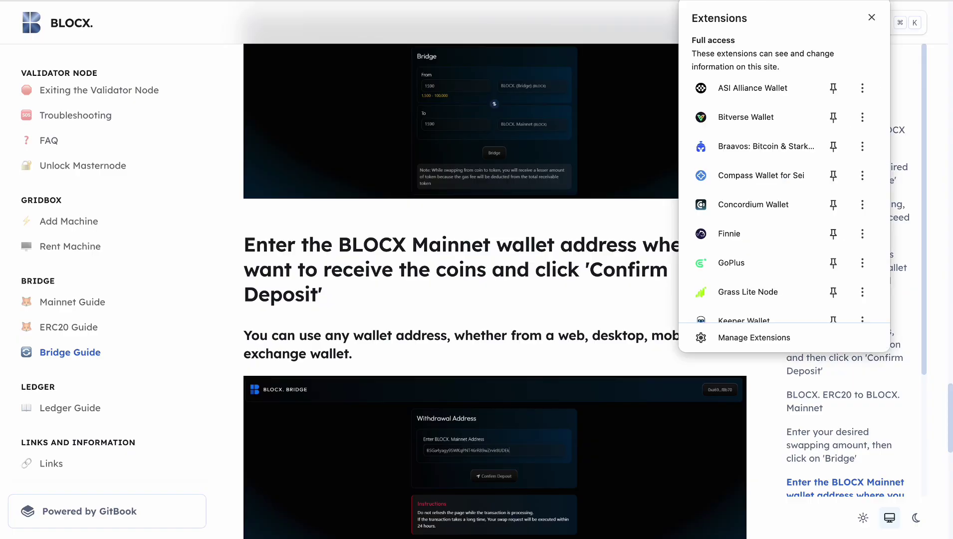
{"action": "scroll", "coordinate": [778, 228], "scroll_direction": "down", "scroll_amount": 4}
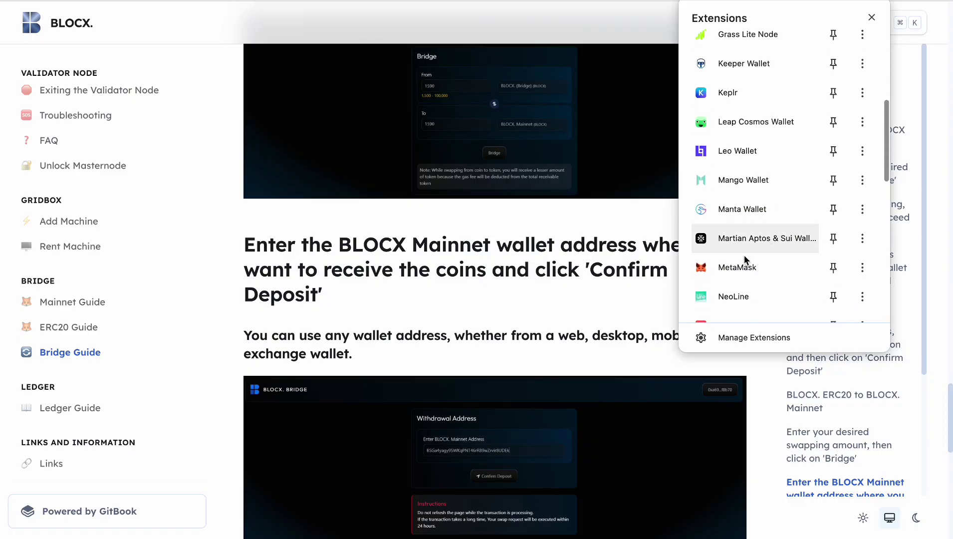
{"action": "left_click", "coordinate": [735, 266]}
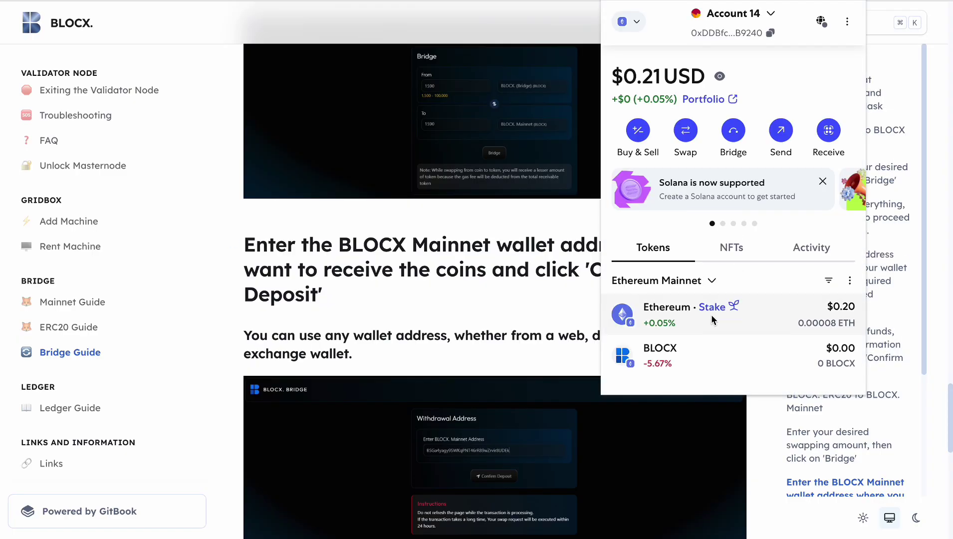